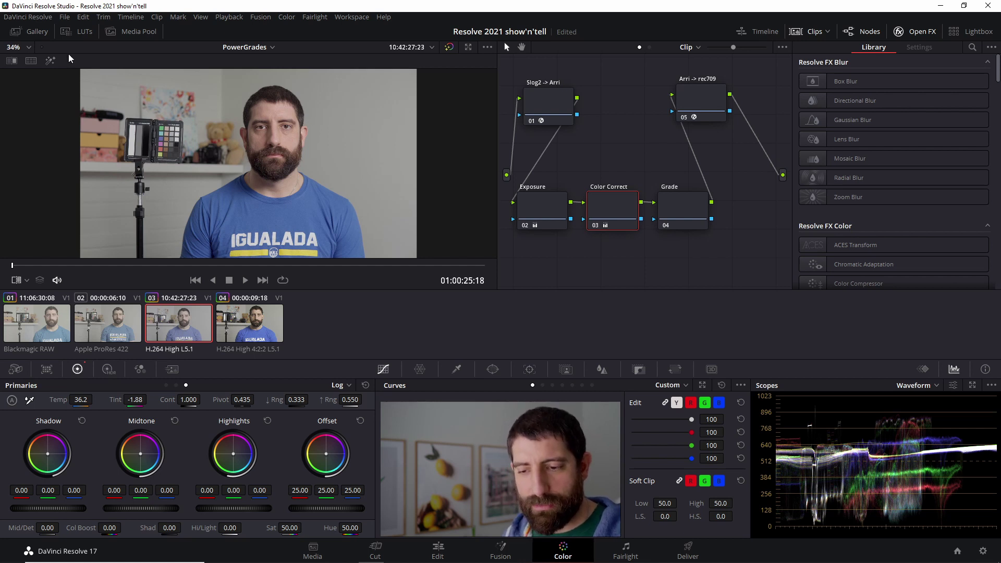
- Open the Gallery and check the empty PowerGrade TUTORIAL album's options without adding an album
click(30, 32)
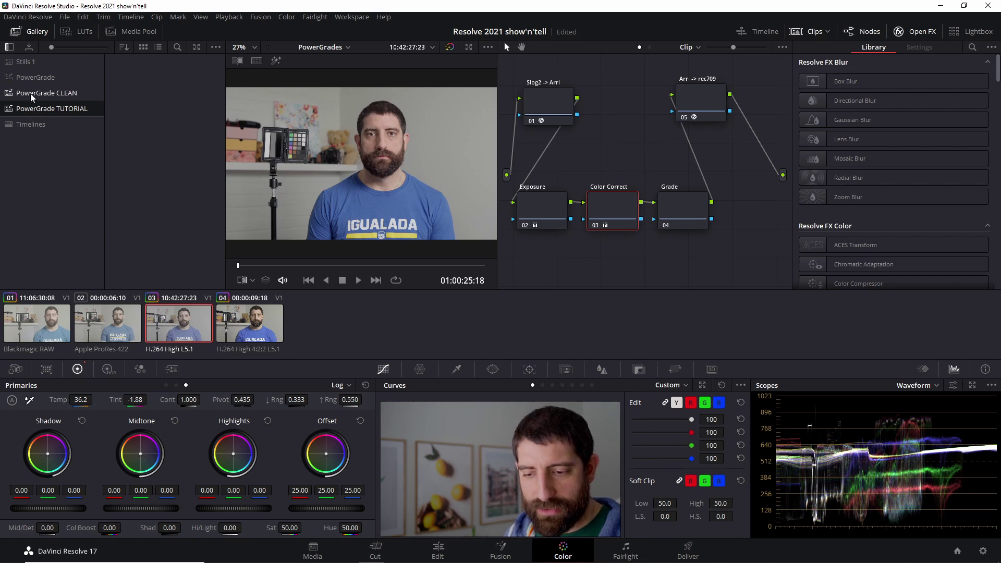
right_click(61, 109)
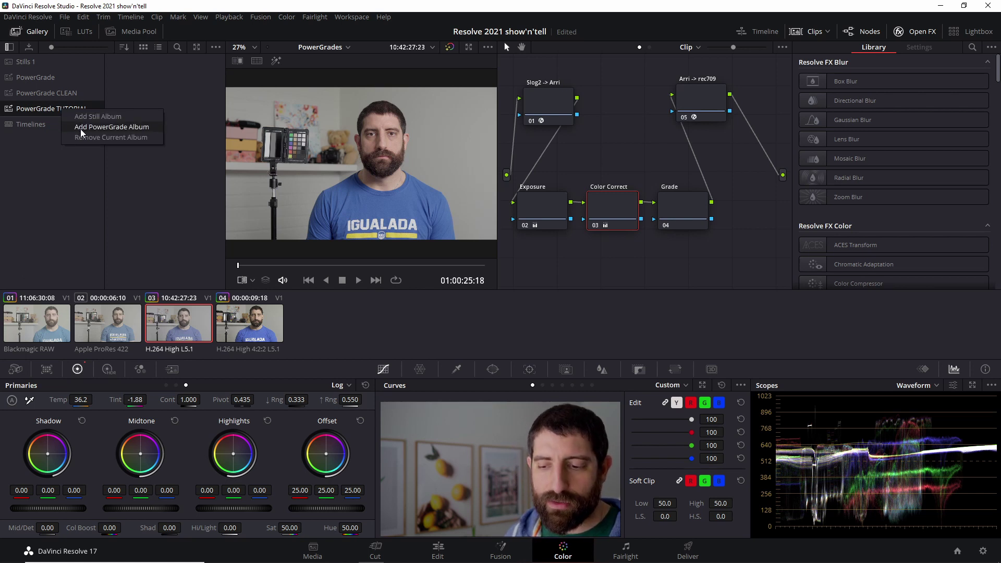
click(64, 206)
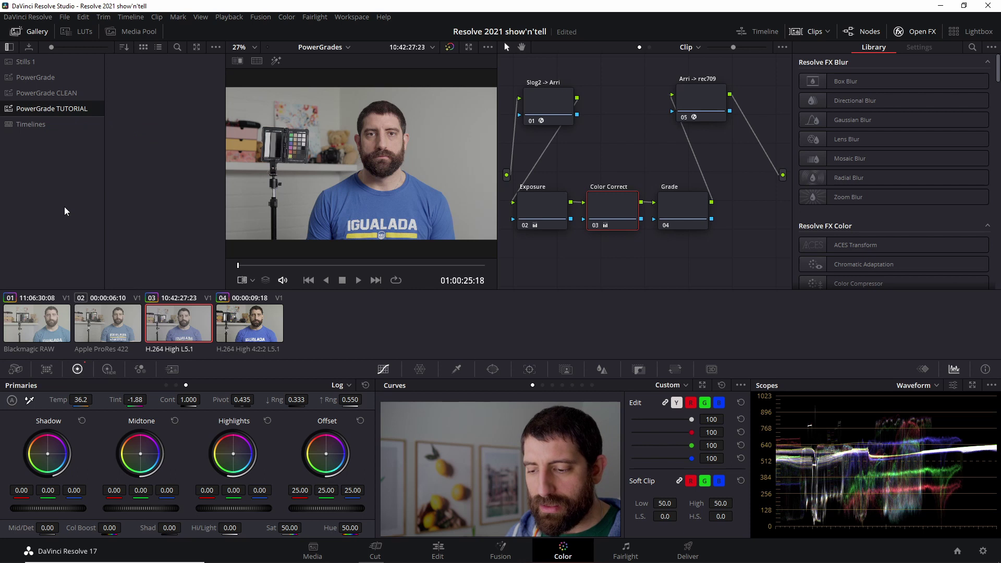
- Grab clip 03's graded frame from the viewer as still 1.3.1 in PowerGrade TUTORIAL
right_click(367, 146)
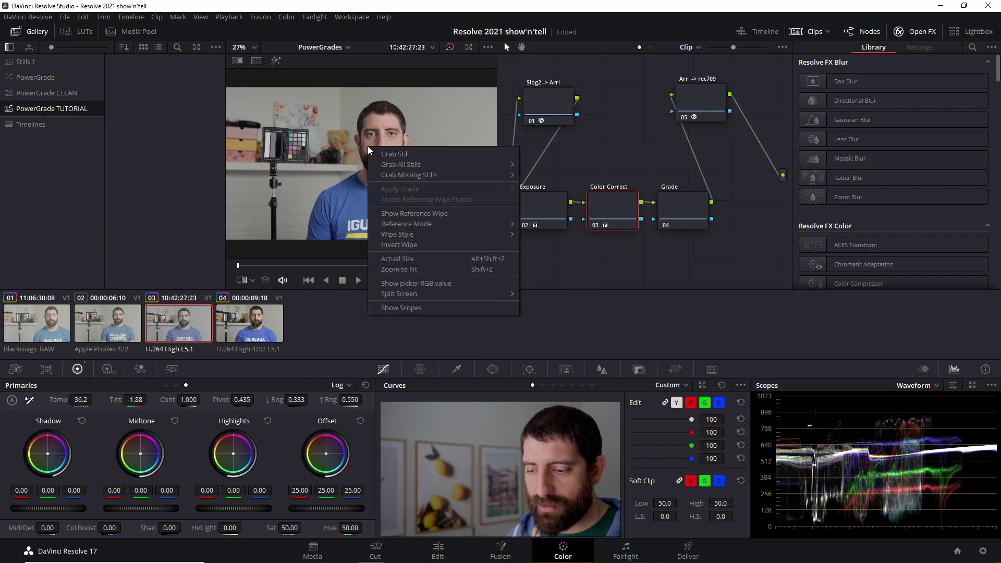
click(377, 155)
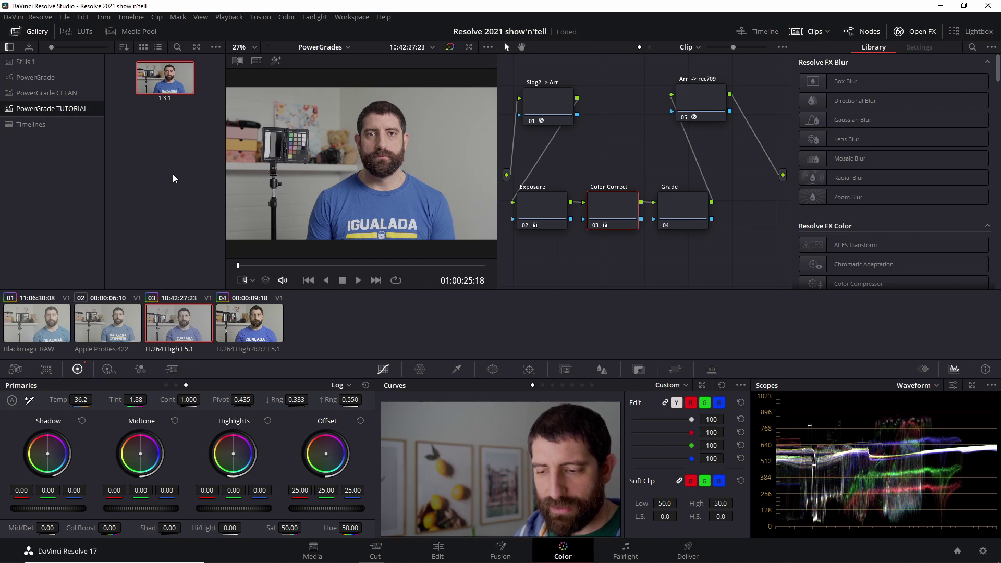
right_click(161, 92)
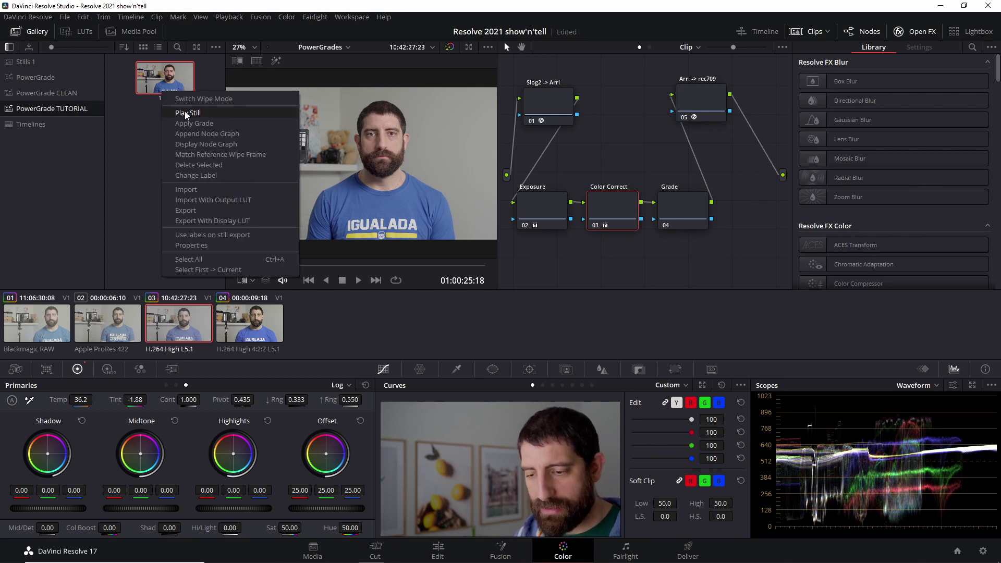
click(151, 184)
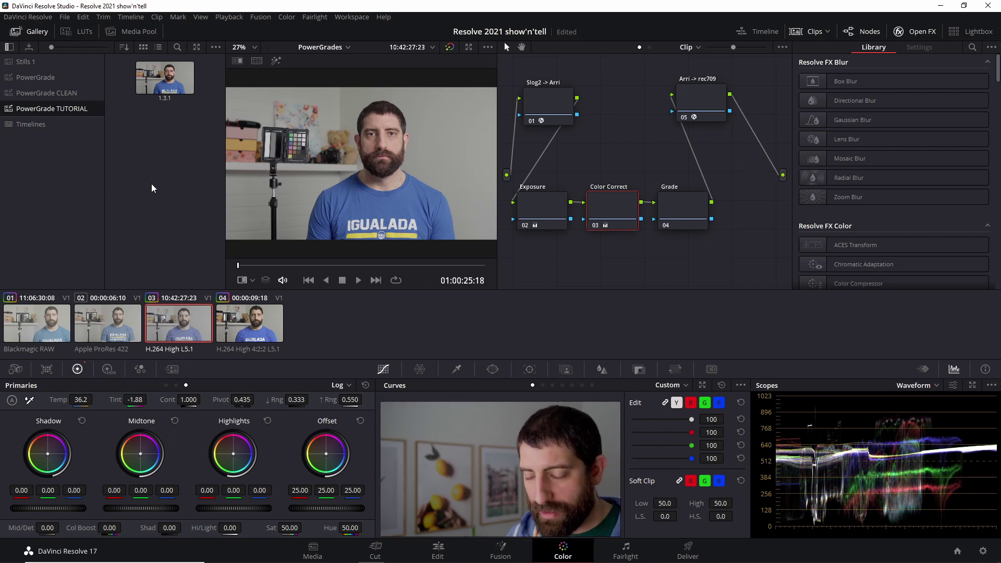
- Grab still 1.3.1 into the Stills 1 album, then go back to PowerGrade TUTORIAL
click(26, 62)
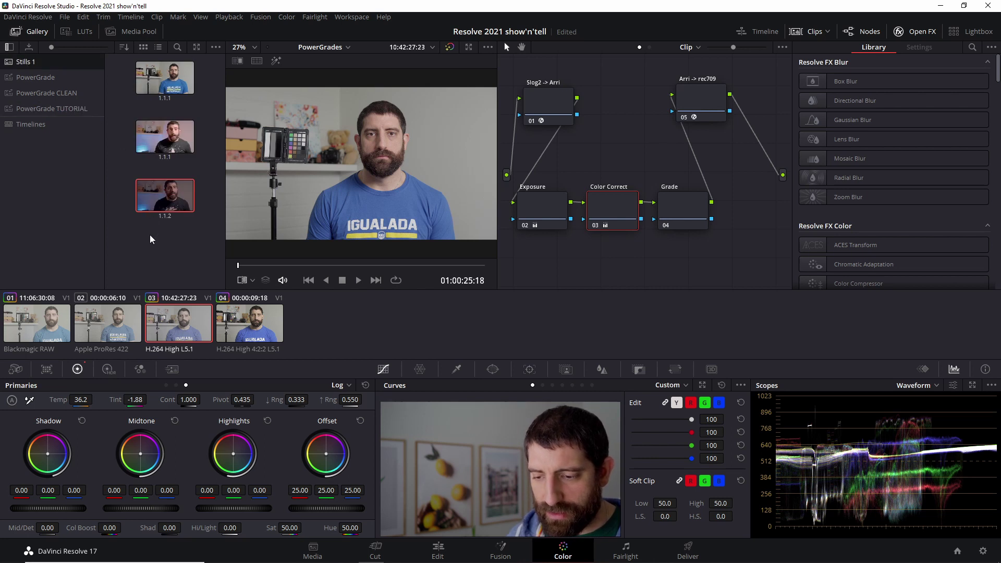
right_click(382, 177)
click(402, 185)
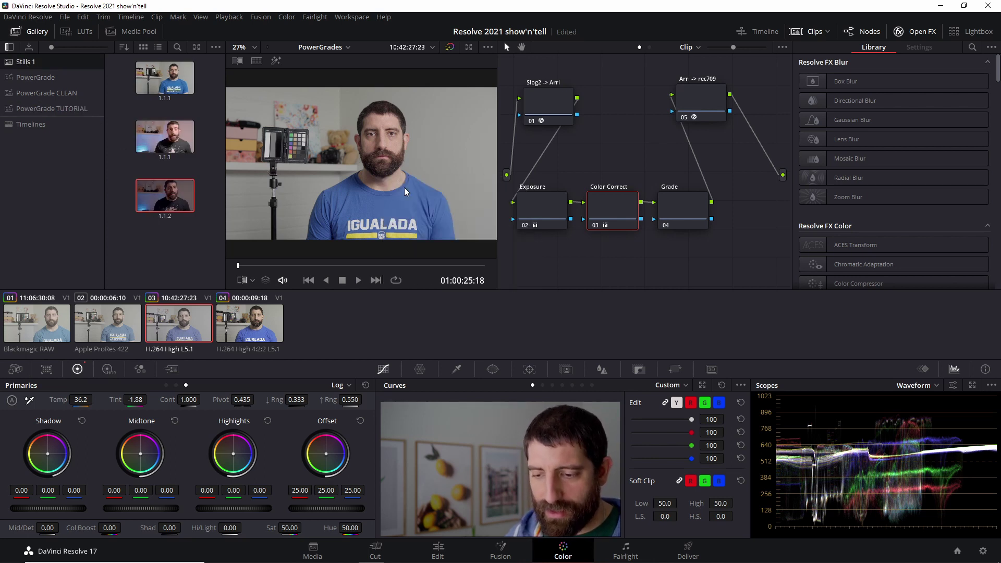
scroll(149, 213, up, 1)
scroll(149, 213, down, 1)
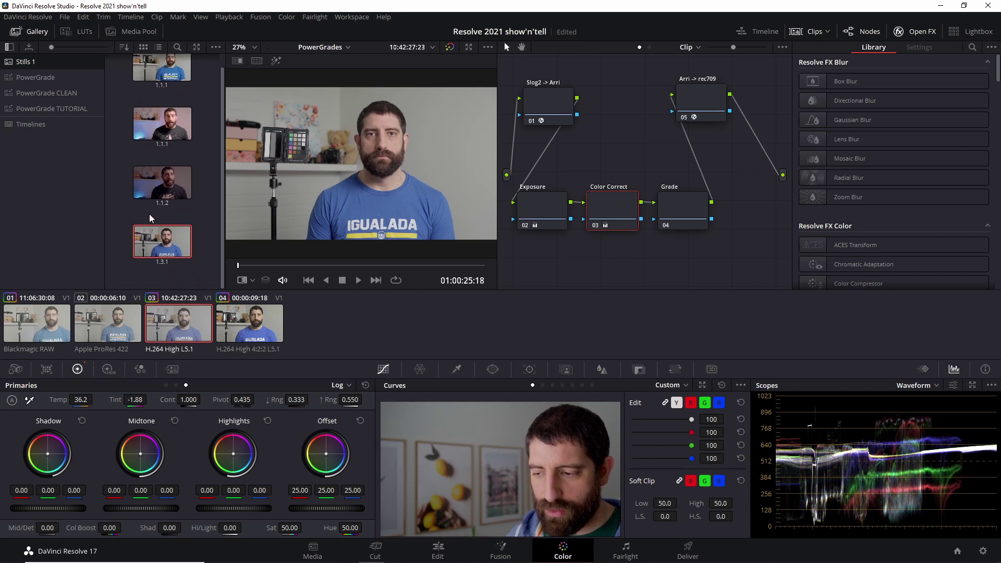
scroll(149, 214, up, 1)
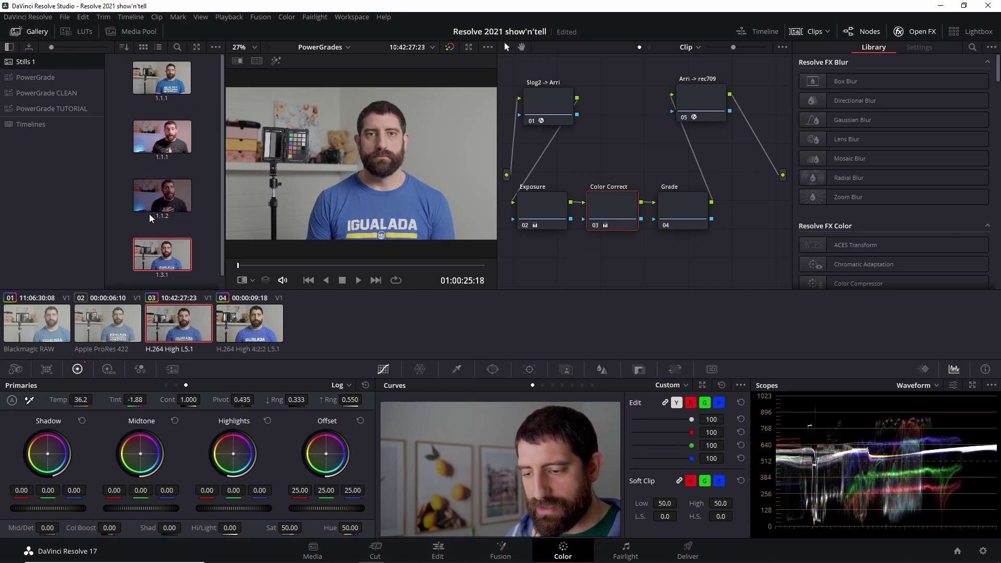
click(47, 108)
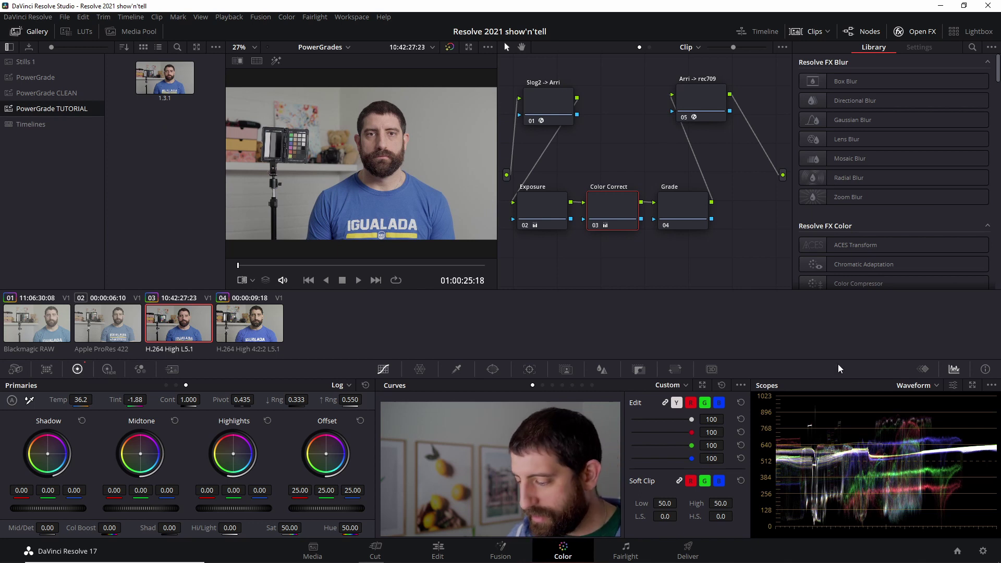
- Switch to the Resolve 2021 PowerGrades sample project from the Project Manager
click(959, 553)
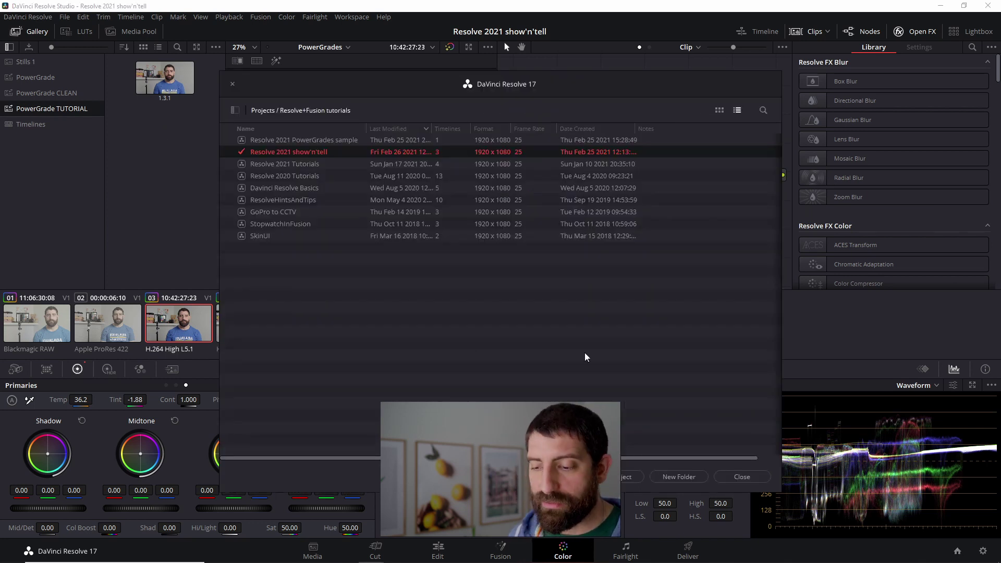
click(294, 141)
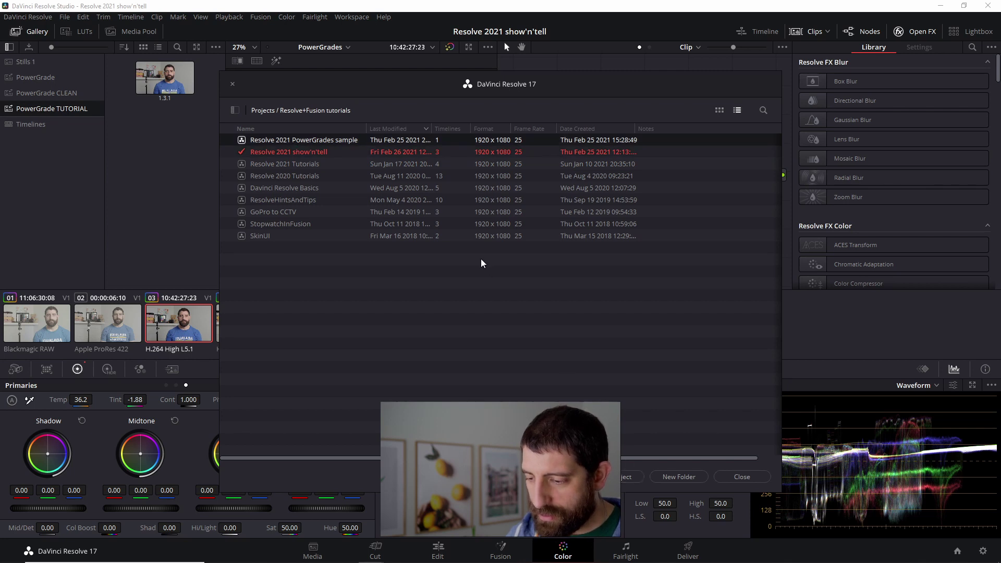
double_click(297, 141)
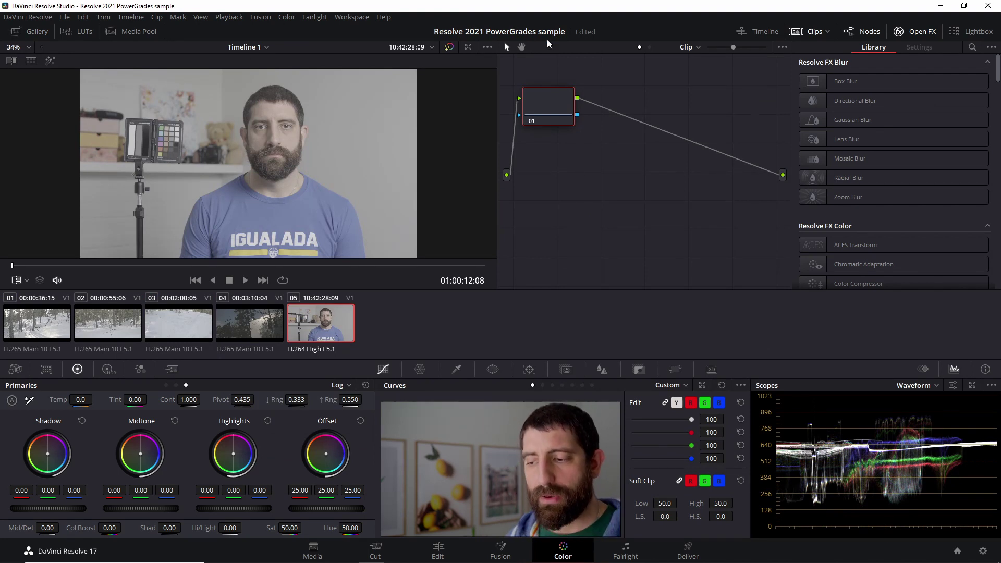
- Open the Gallery in the sample project and select PowerGrade TUTORIAL to reveal still 1.3.1
click(27, 33)
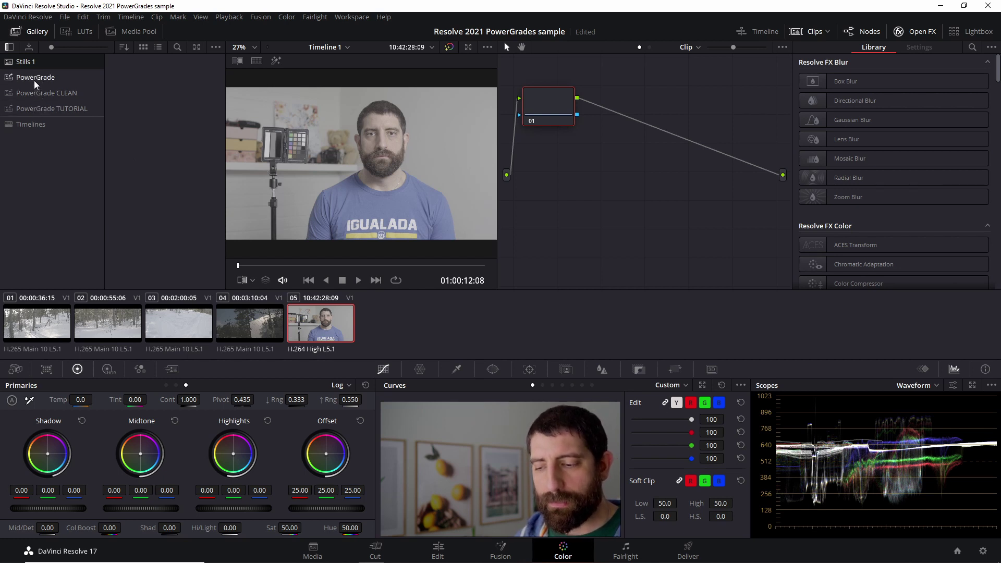
click(40, 112)
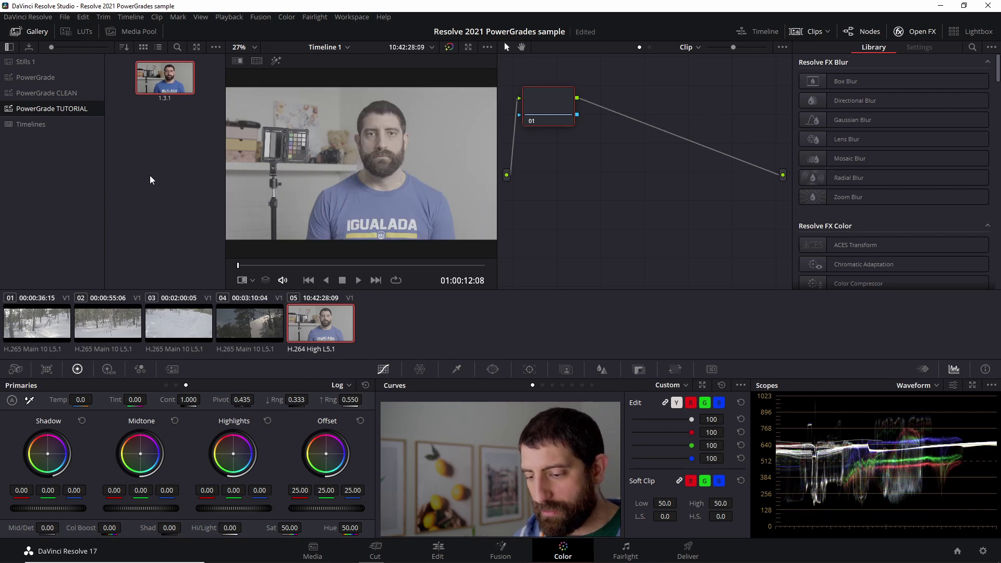
- Apply still 1.3.1's five-node grade, Slog2 -> Arri through Arri -> rec709, to clip 05
right_click(166, 77)
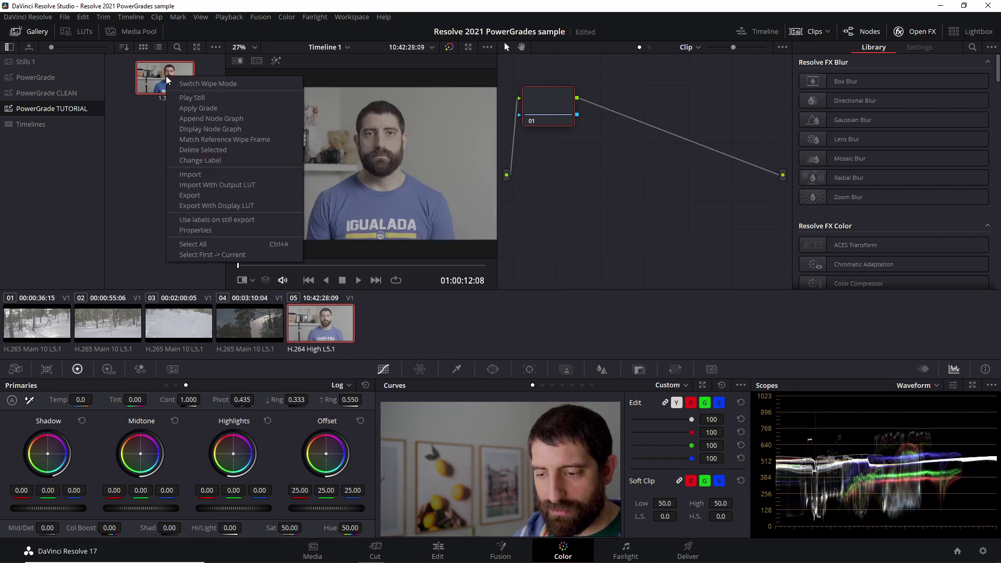
click(197, 108)
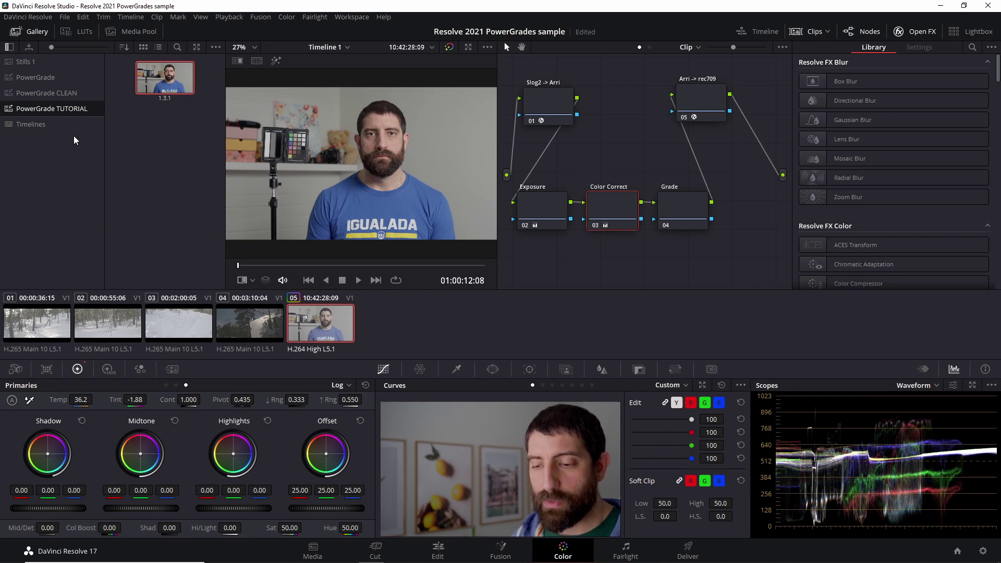
- Select the PowerGrade CLEAN album and scroll through its OMLog400, Slog2, HLG and Zlog2 stills
click(47, 90)
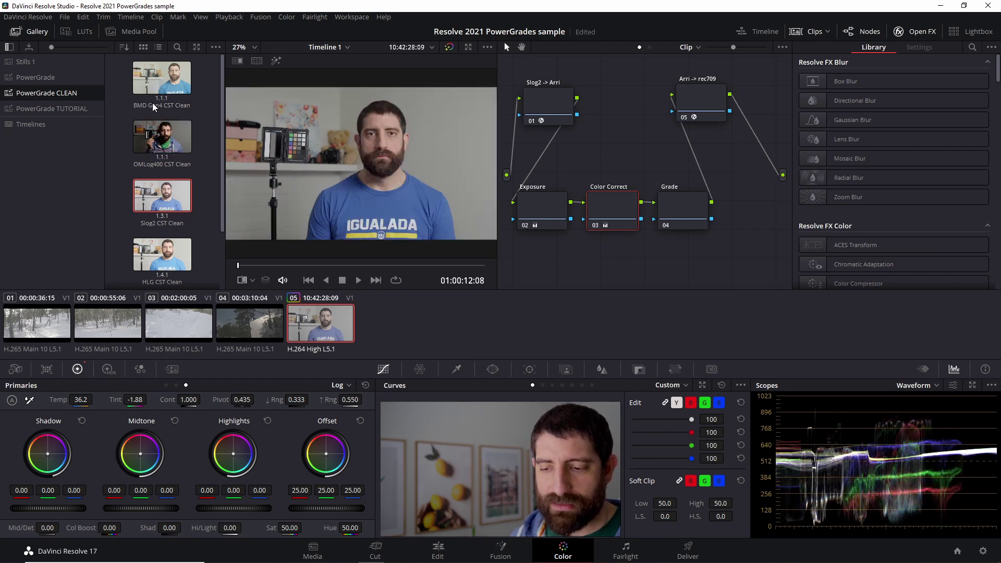
scroll(152, 102, down, 1)
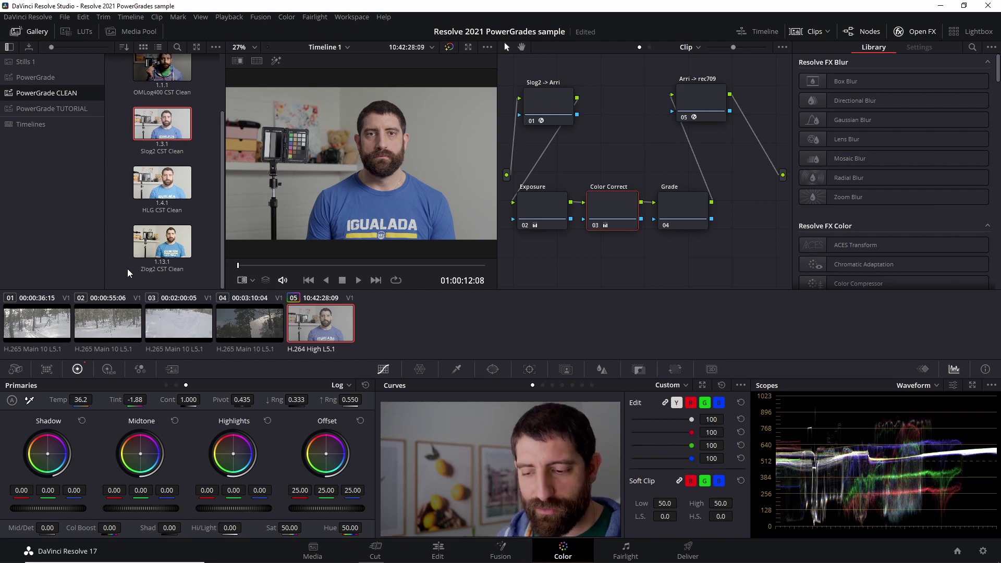
scroll(127, 261, up, 2)
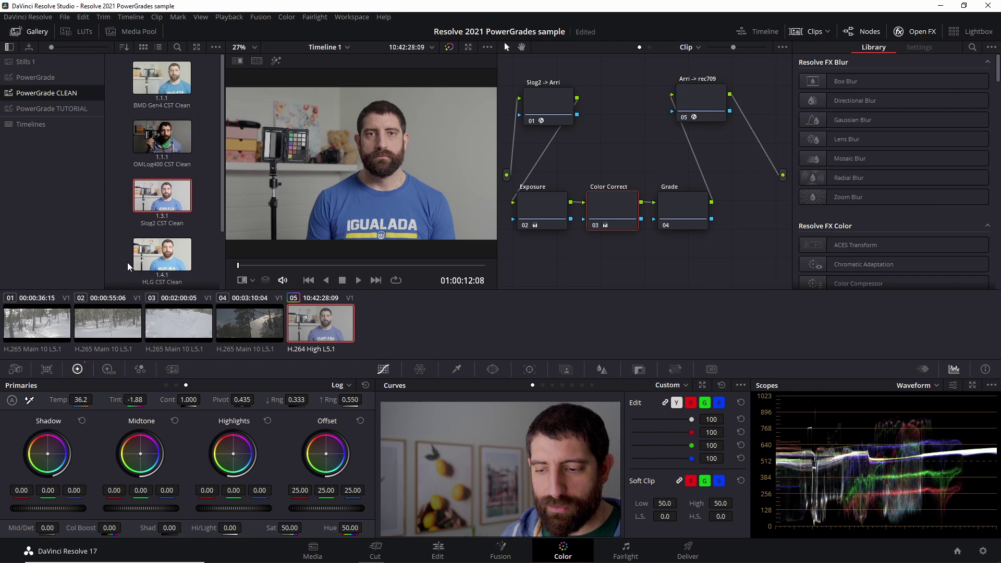
scroll(127, 262, down, 2)
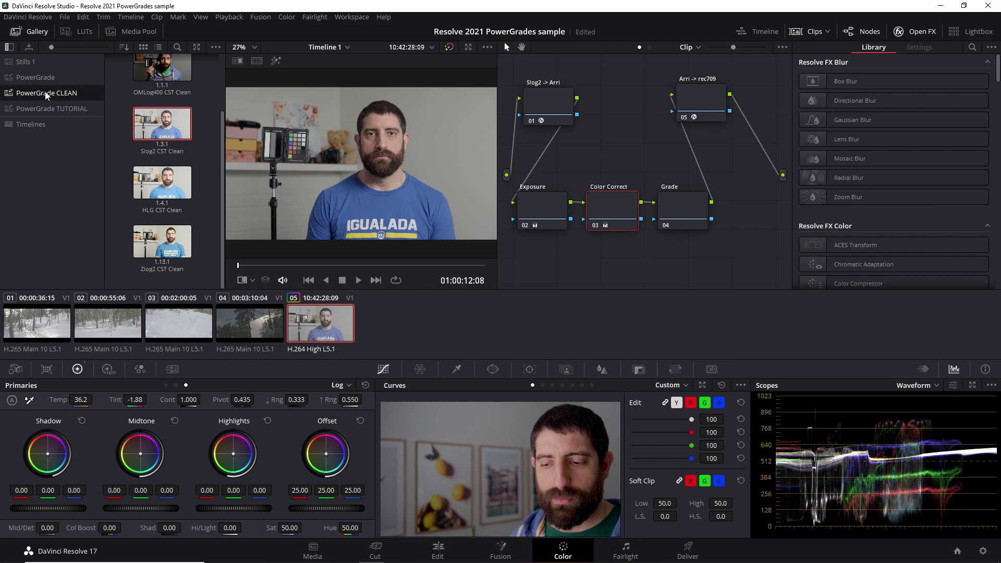
- Select the Exposure, Color Correct and Grade nodes, then apply the PowerGrade album's 1.1.3 Slog2 CST still to clip 05
click(694, 101)
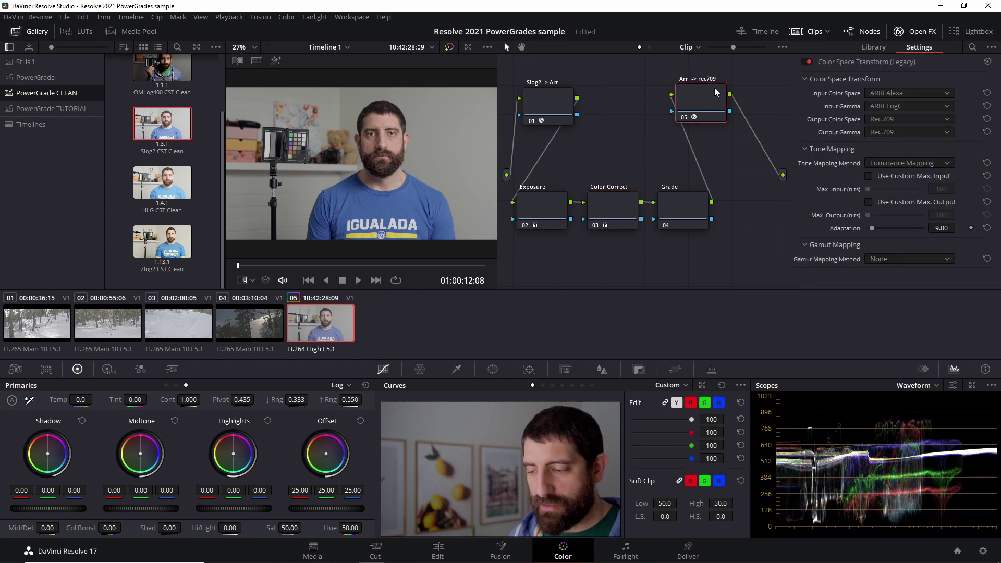
drag(711, 249, 504, 185)
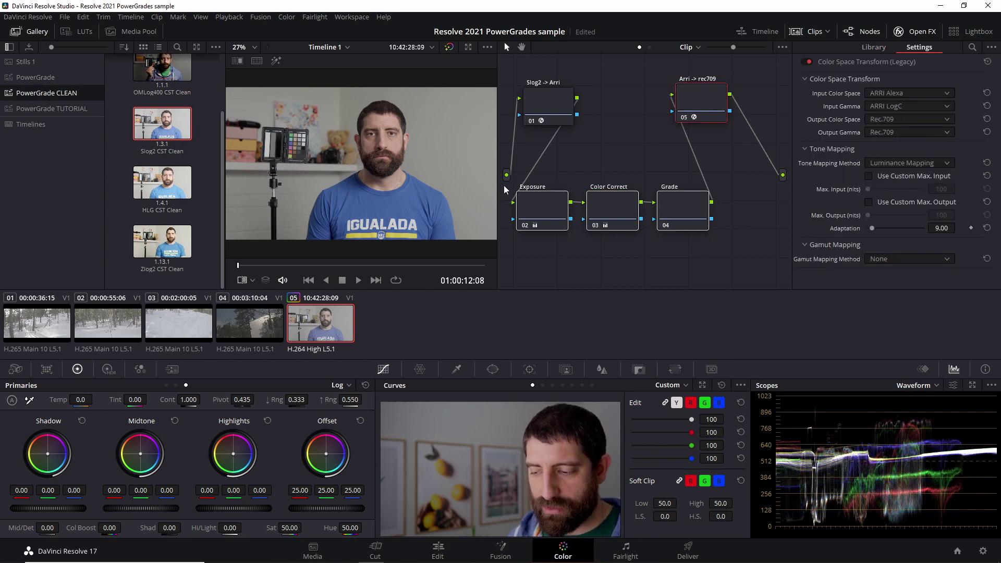
click(27, 76)
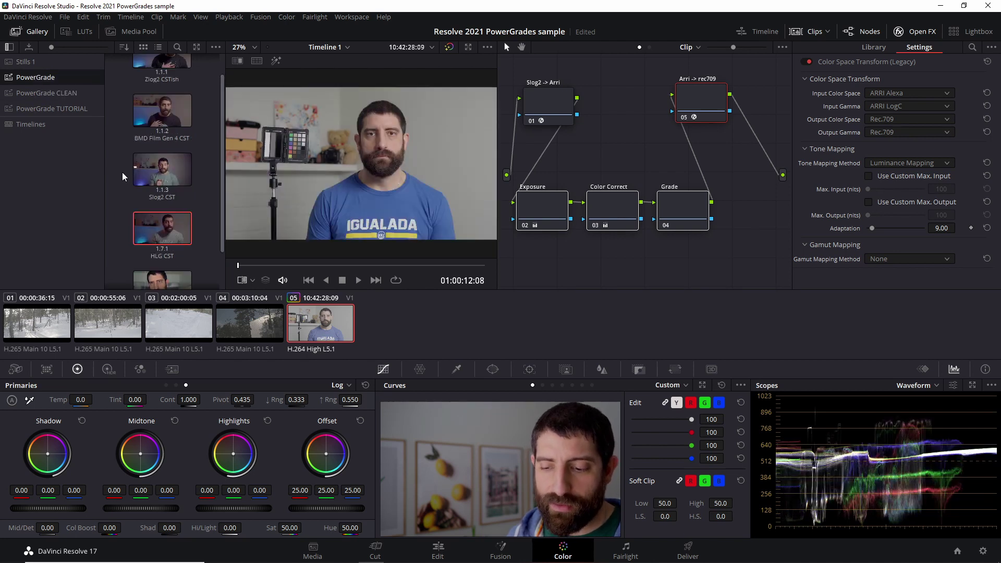
scroll(122, 172, down, 1)
click(164, 121)
right_click(163, 120)
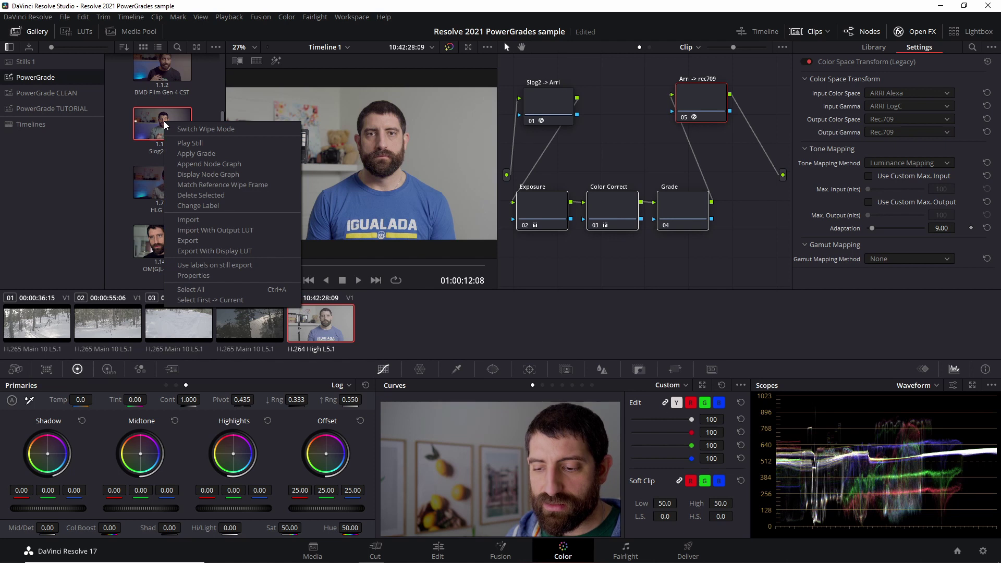
click(194, 154)
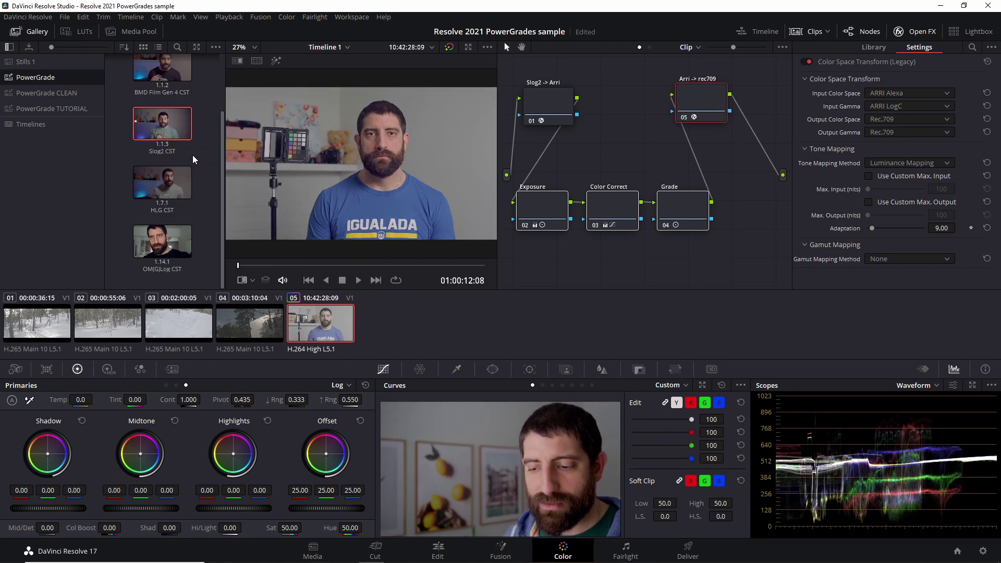
click(194, 153)
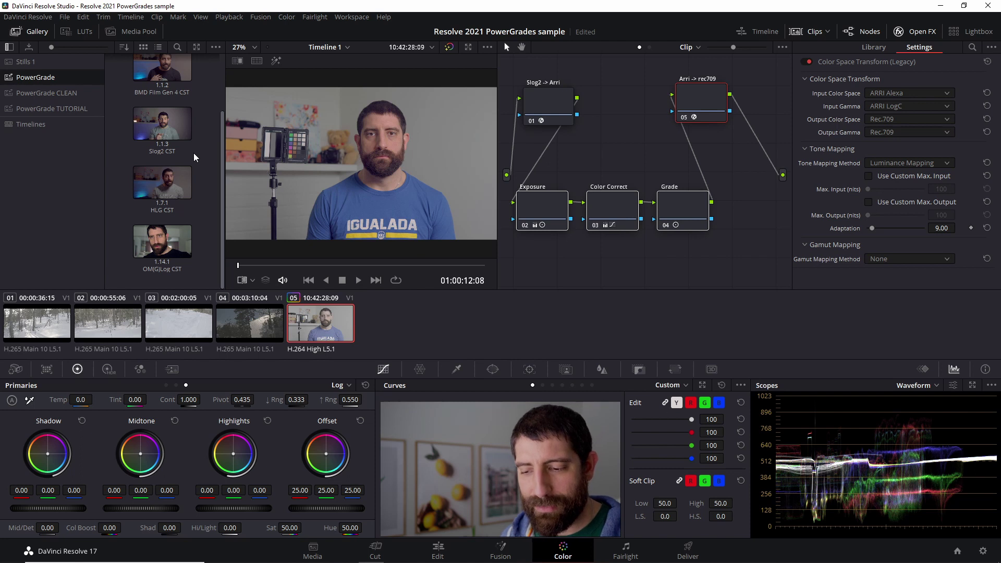